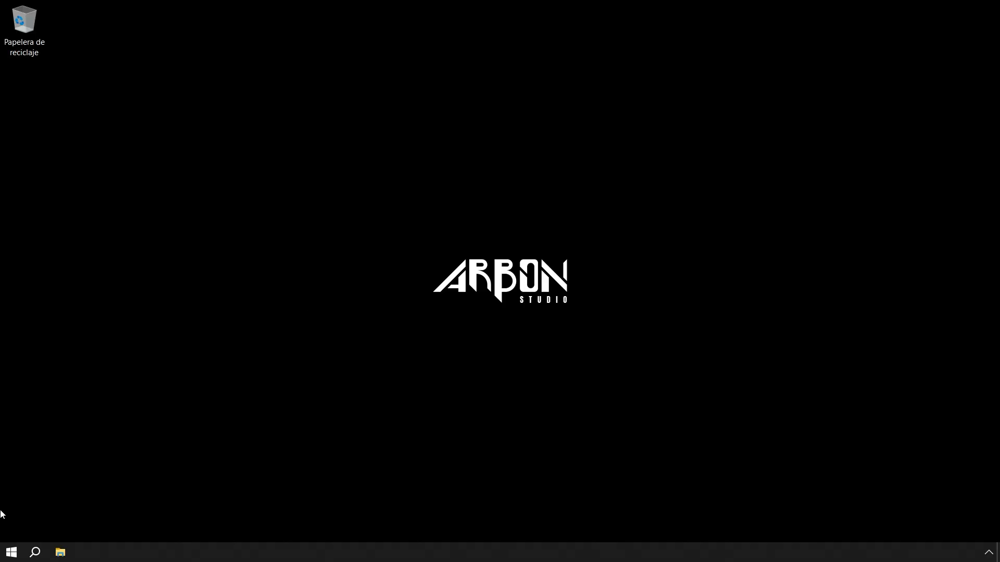
# Step: Launch FL Studio and dismiss its welcome window without choosing a demo or template project
pyautogui.click(12, 554)
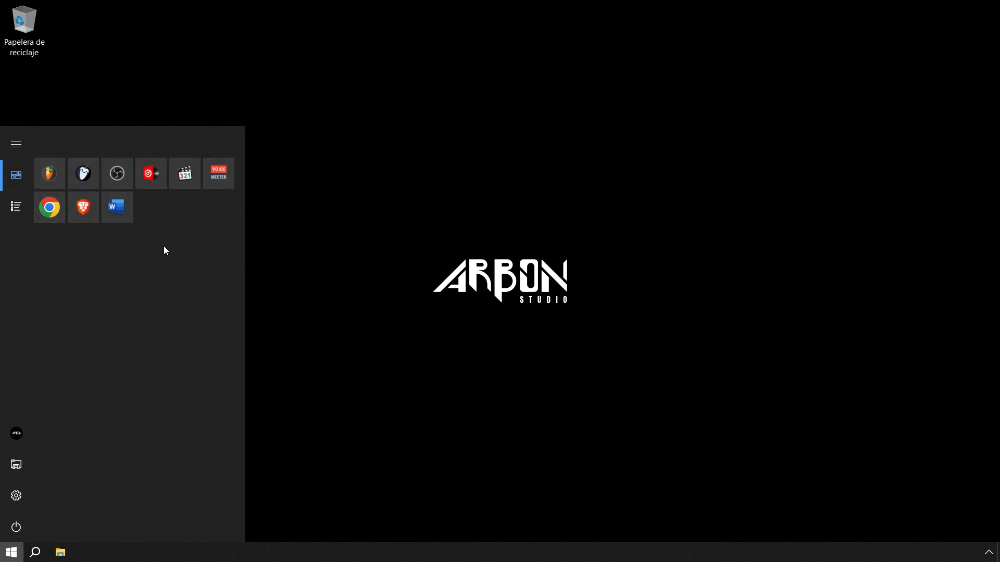
pyautogui.click(50, 170)
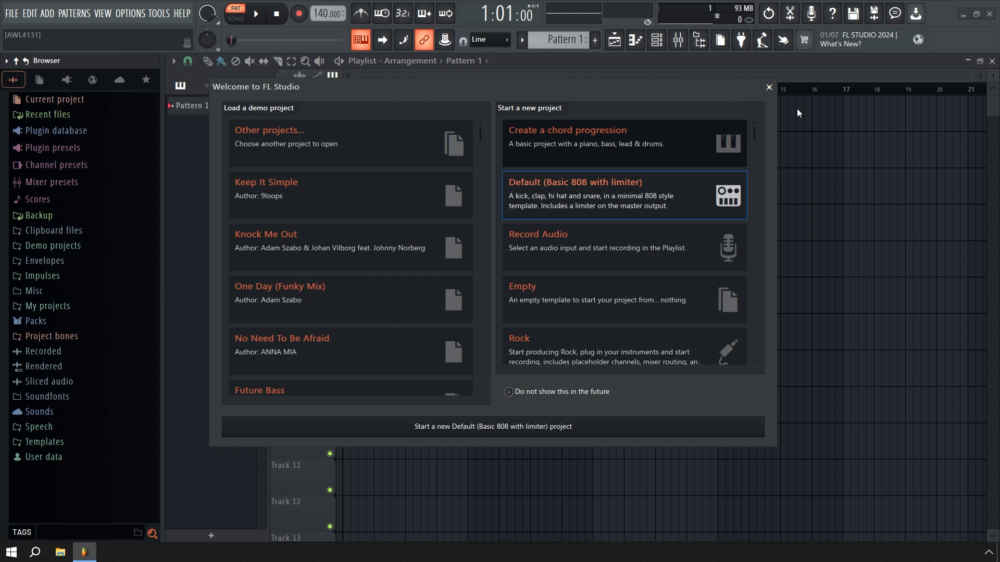
pyautogui.click(769, 87)
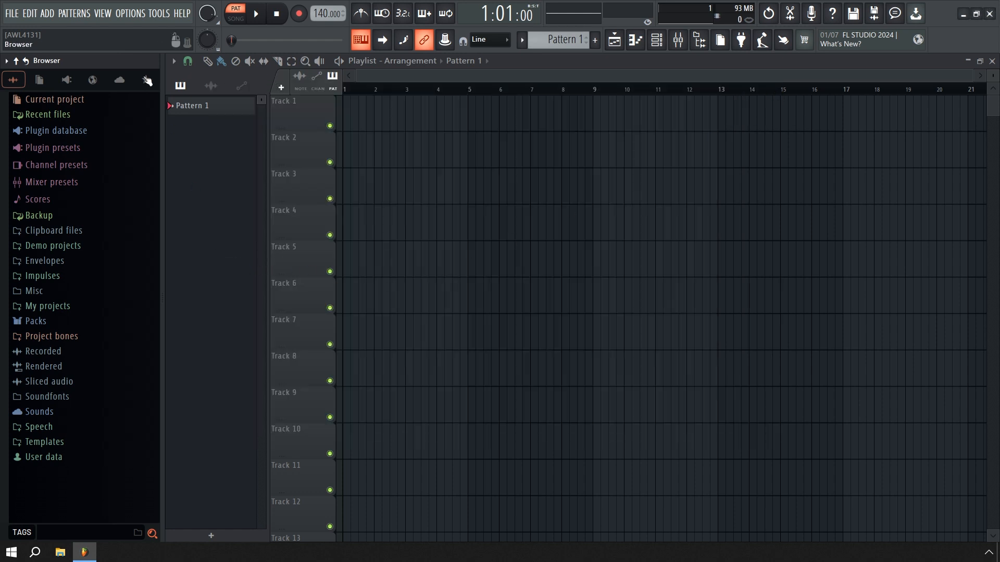
# Step: Open the audio settings and set the input/output device to FL Studio ASIO
pyautogui.click(131, 13)
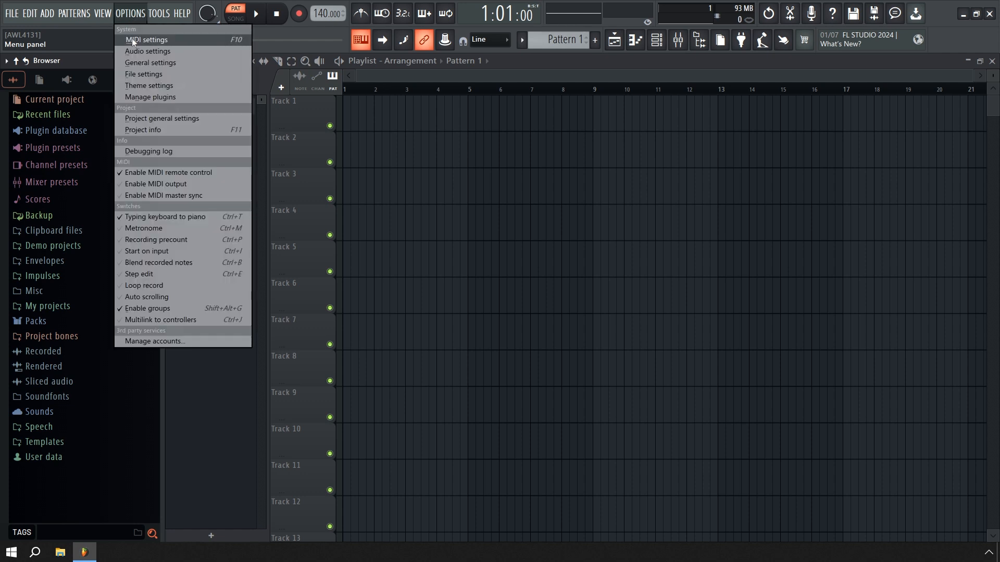
pyautogui.click(136, 51)
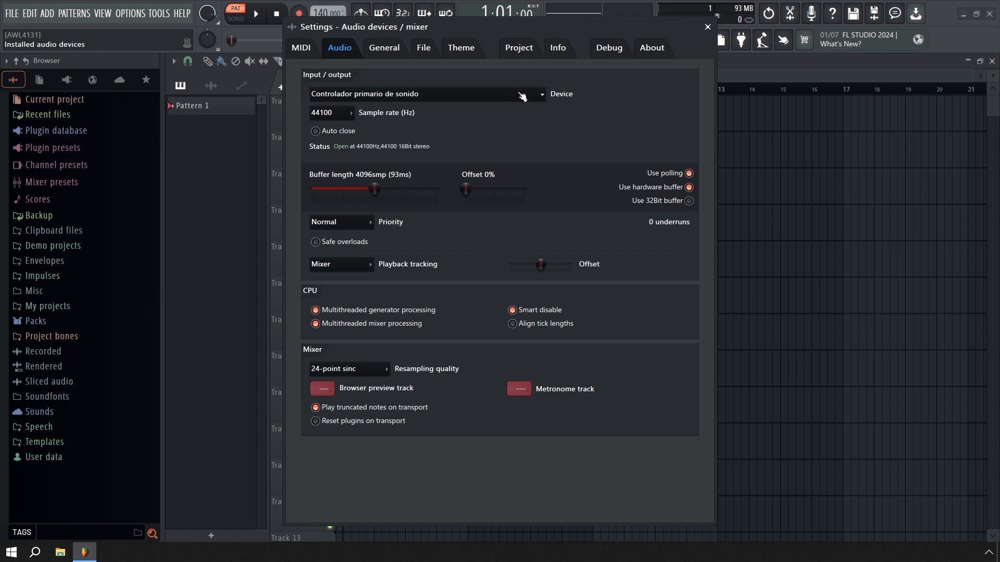
pyautogui.click(540, 95)
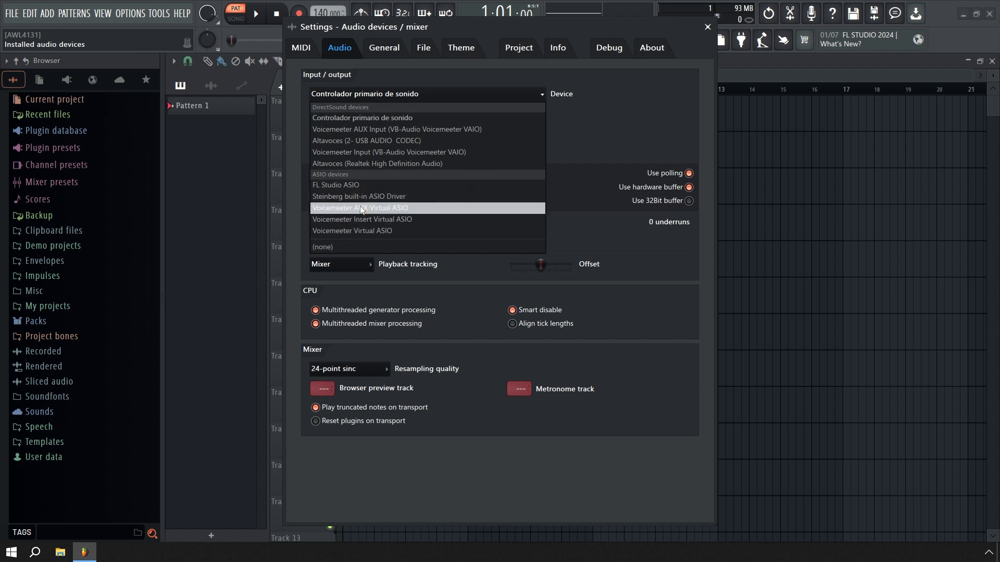
pyautogui.click(346, 186)
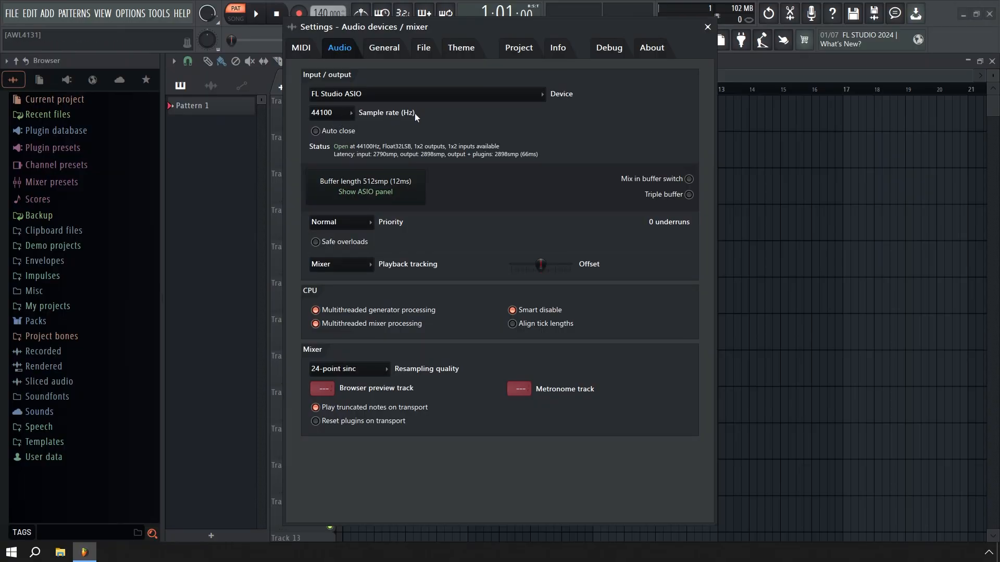
# Step: Set the audio sample rate to 48000 Hz and accept closing and reopening the project
pyautogui.click(346, 115)
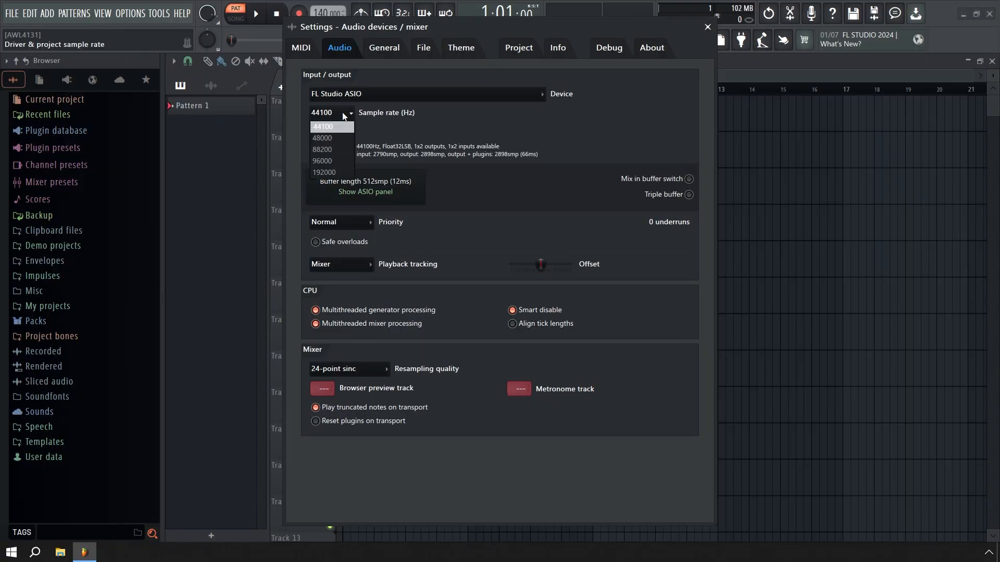
pyautogui.click(322, 138)
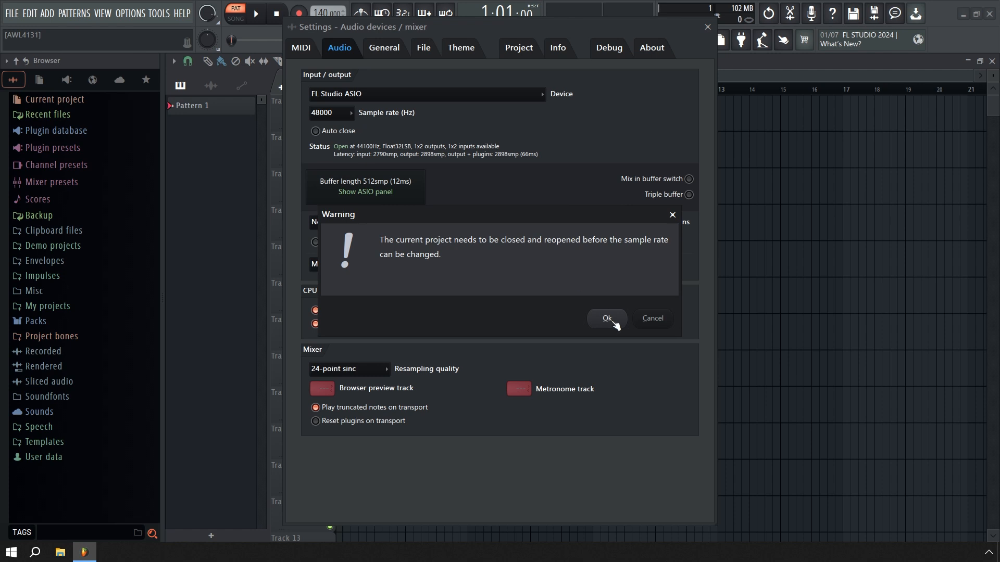
pyautogui.click(605, 317)
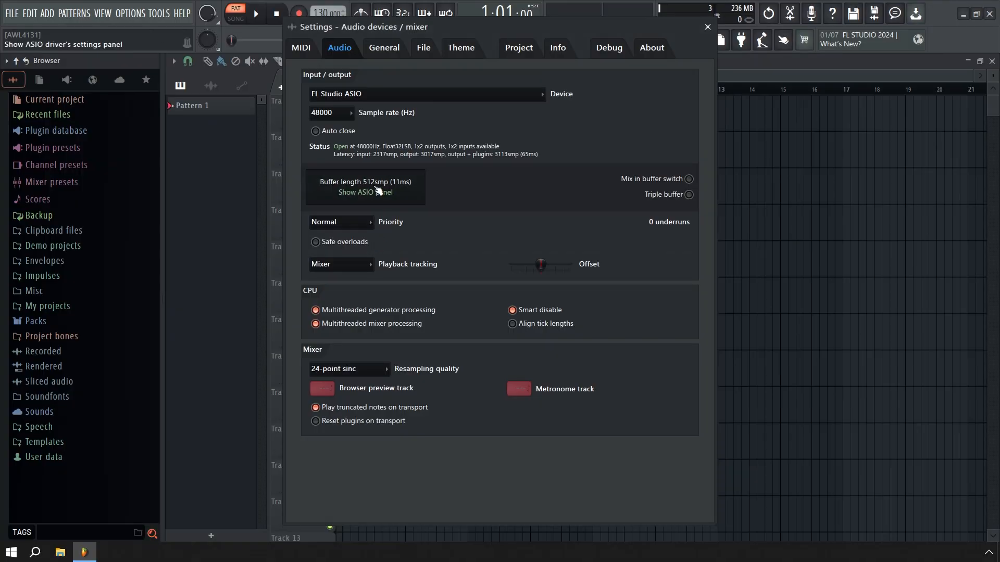
# Step: Show the ASIO driver's settings, try the 1024 buffer length, and set it back to 512
pyautogui.click(379, 191)
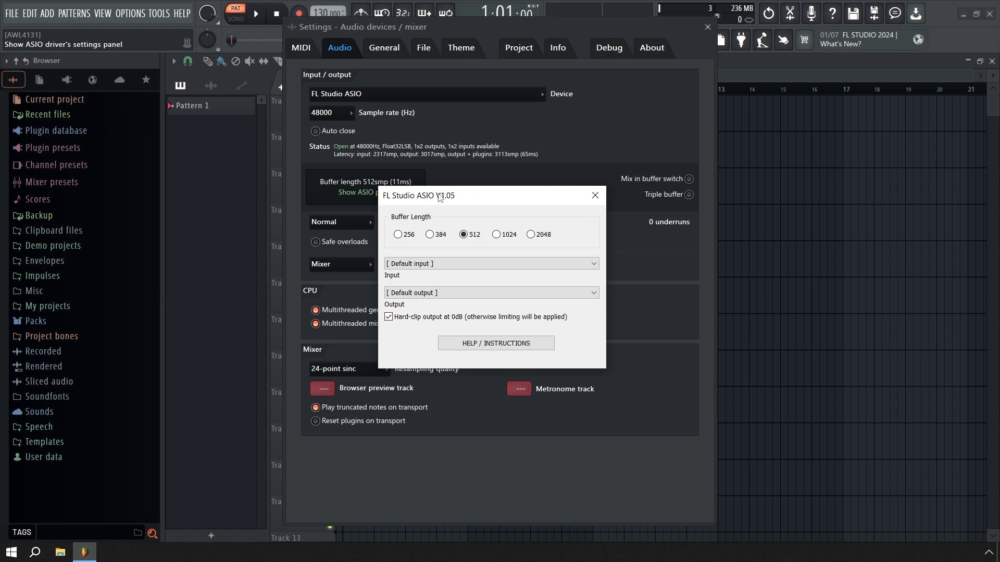
pyautogui.moveTo(437, 195); pyautogui.dragTo(499, 140)
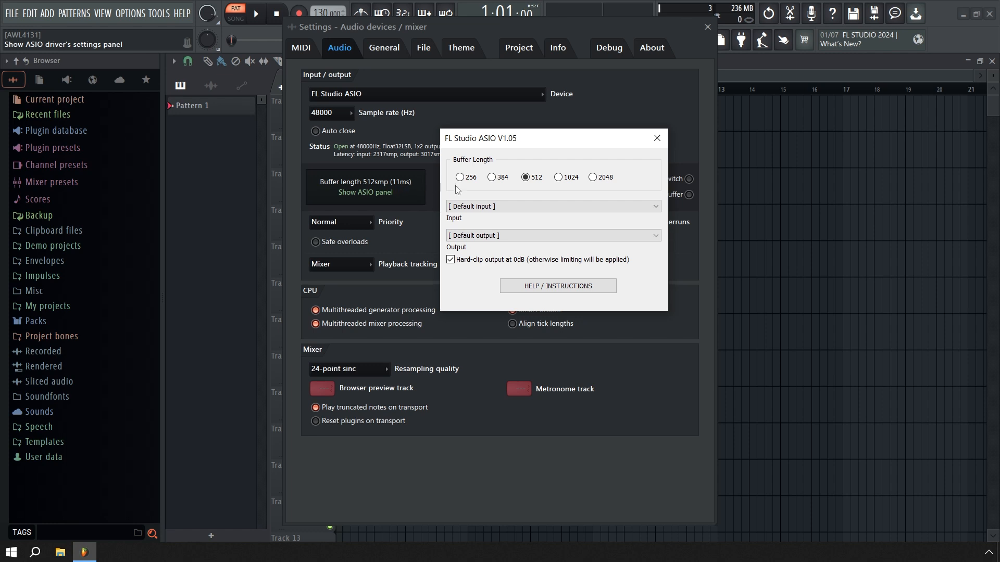
pyautogui.click(560, 179)
pyautogui.click(525, 178)
# Step: Examine the ASIO driver's available input and output devices, keep both defaults, and close its settings
pyautogui.click(484, 206)
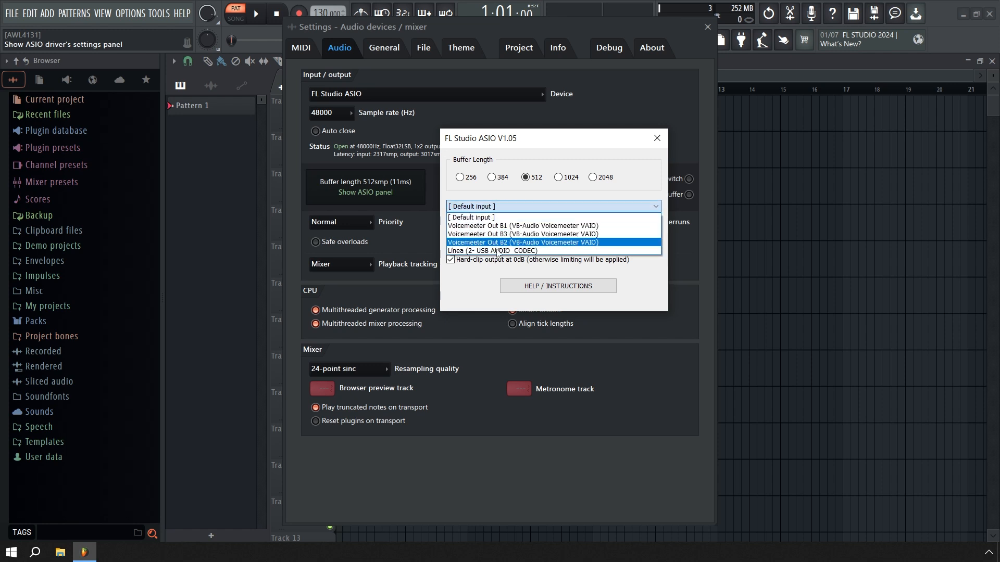
pyautogui.click(502, 196)
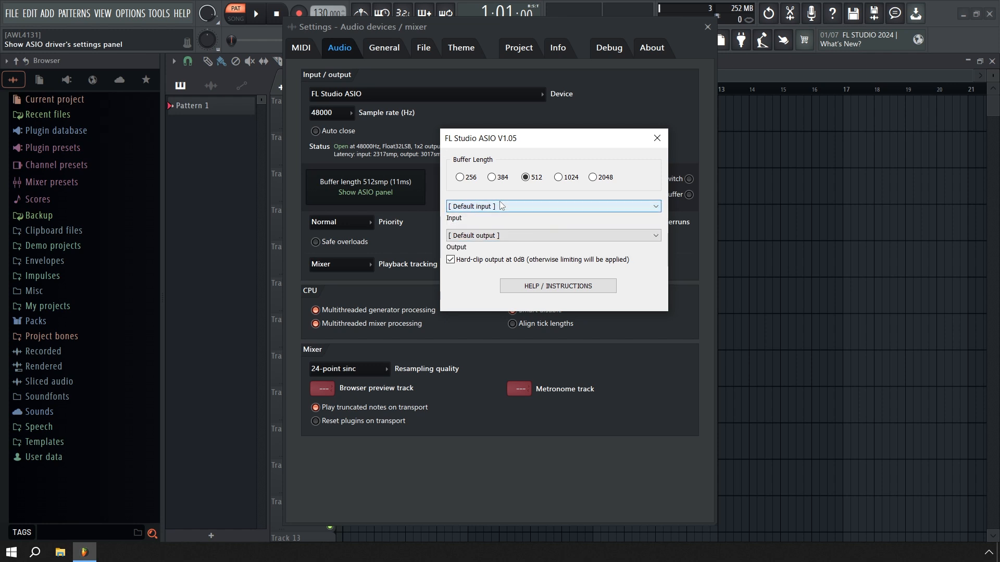
pyautogui.click(498, 237)
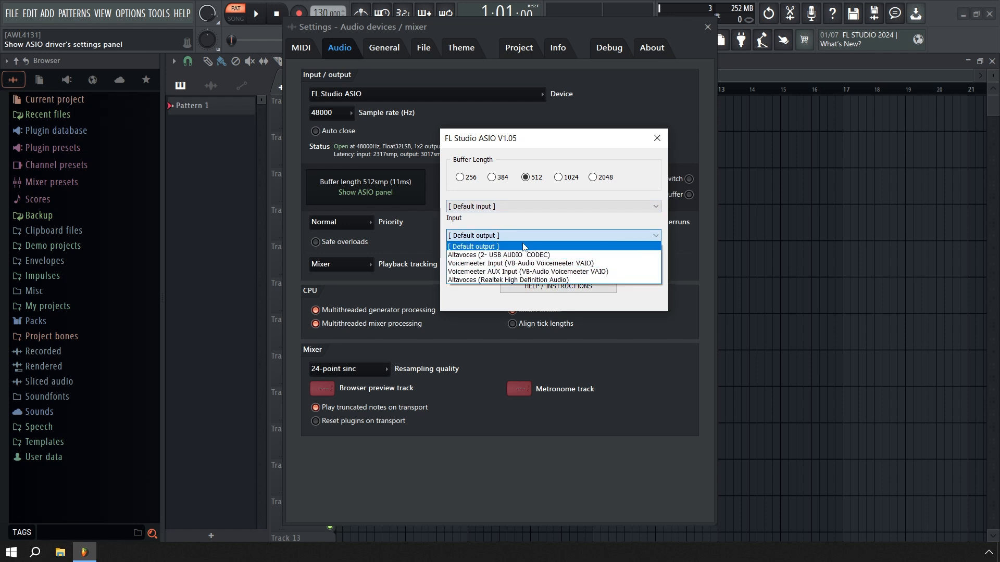
pyautogui.click(505, 226)
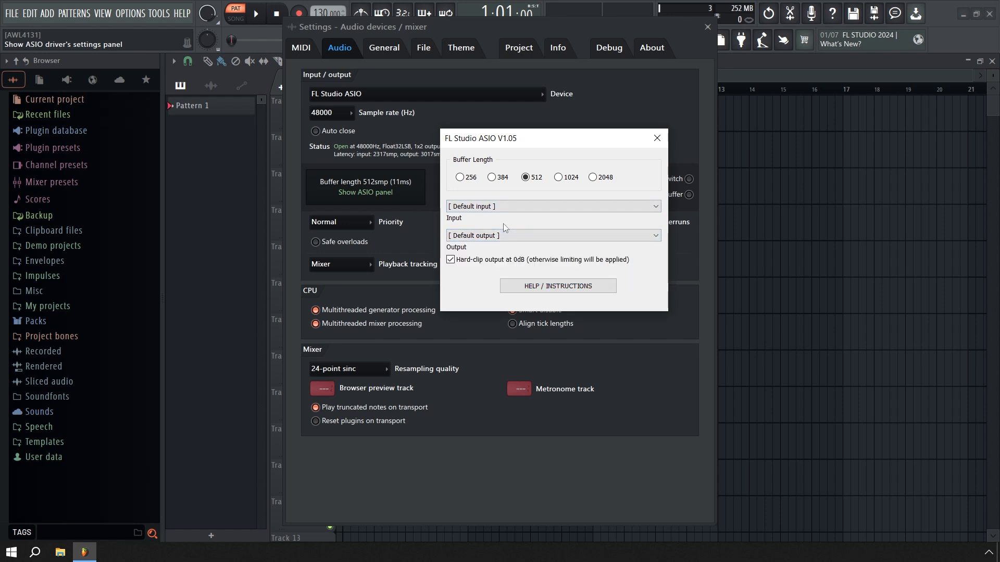
pyautogui.click(543, 209)
pyautogui.click(543, 209)
pyautogui.click(655, 142)
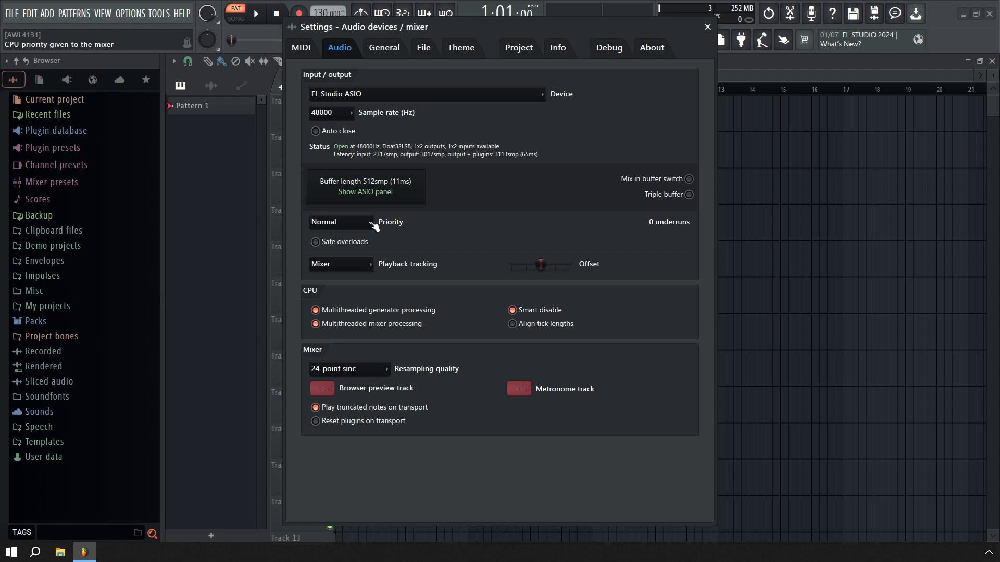
# Step: Set the audio priority to Highest and choose Mixer for playback tracking
pyautogui.click(372, 224)
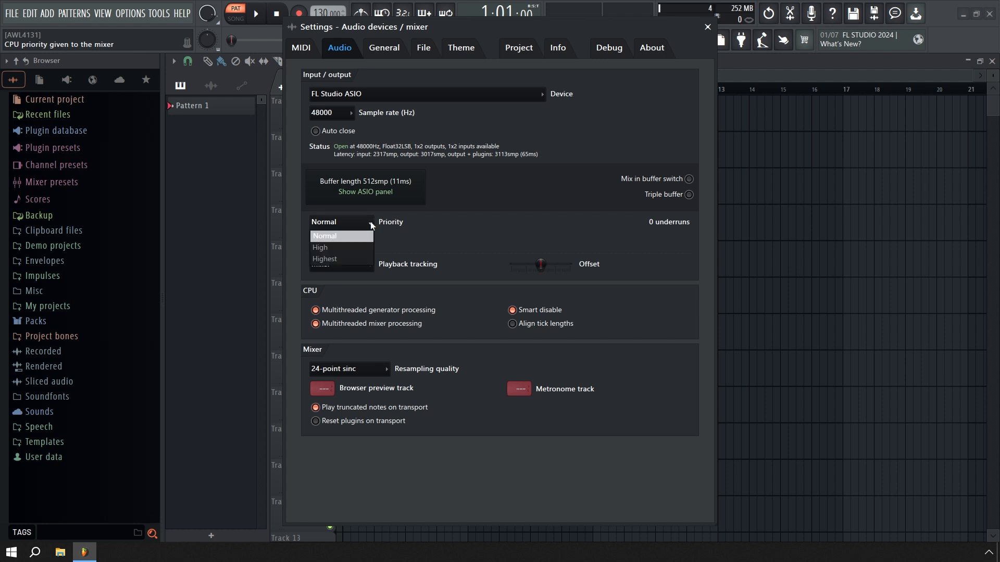
pyautogui.click(339, 257)
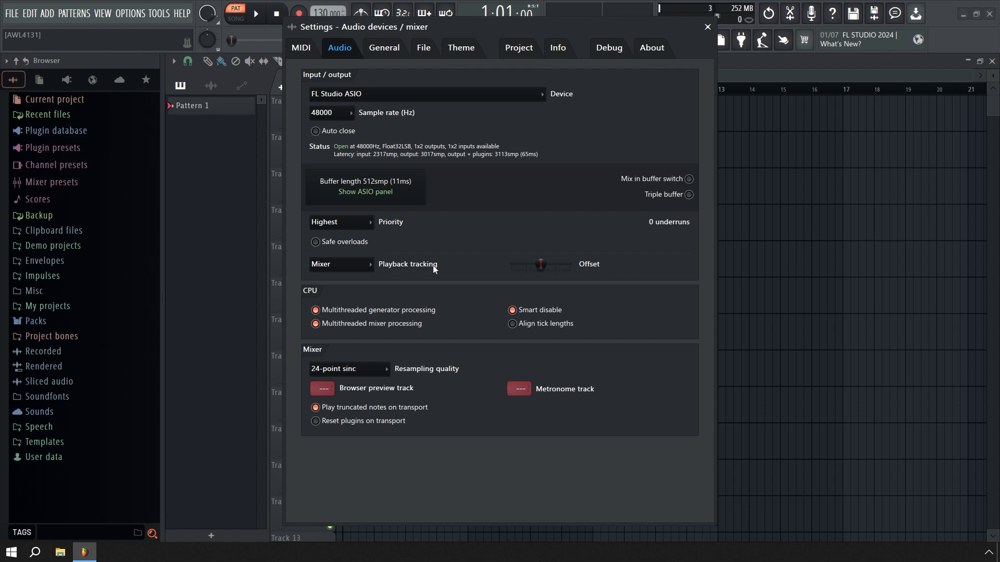
pyautogui.click(369, 264)
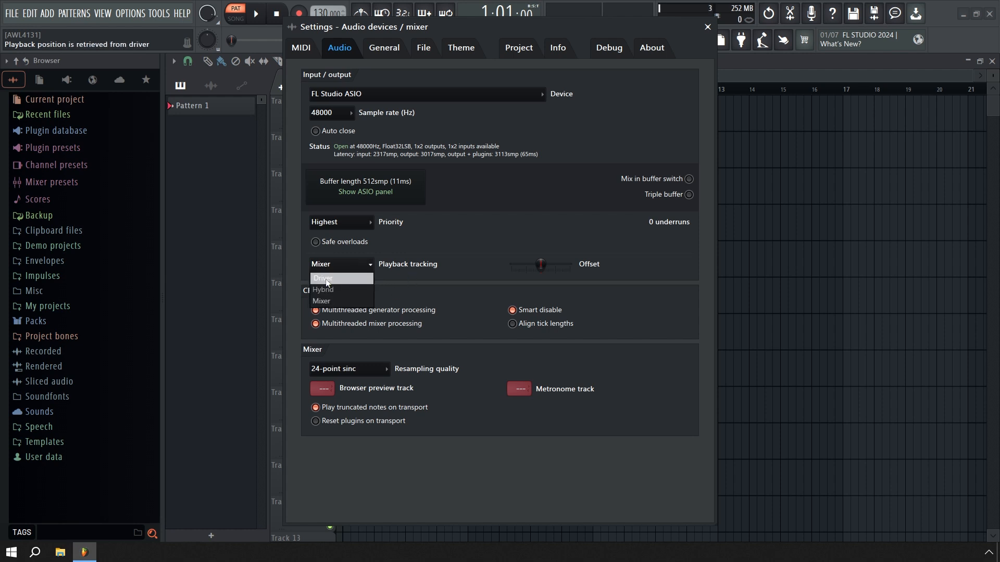
pyautogui.click(344, 301)
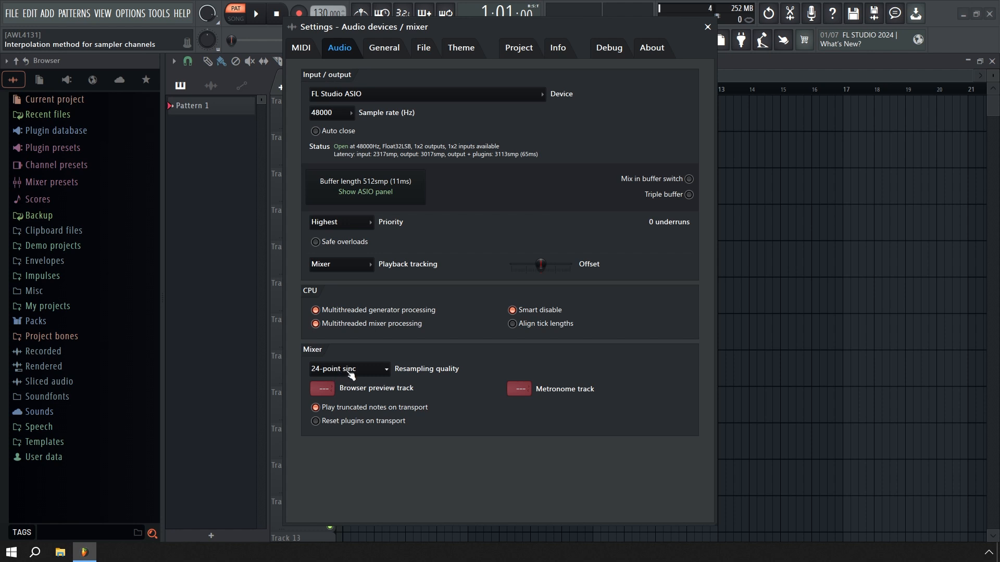
# Step: Set the mixer's resampling quality to 32-point sinc and review the higher quality options without choosing one
pyautogui.click(351, 372)
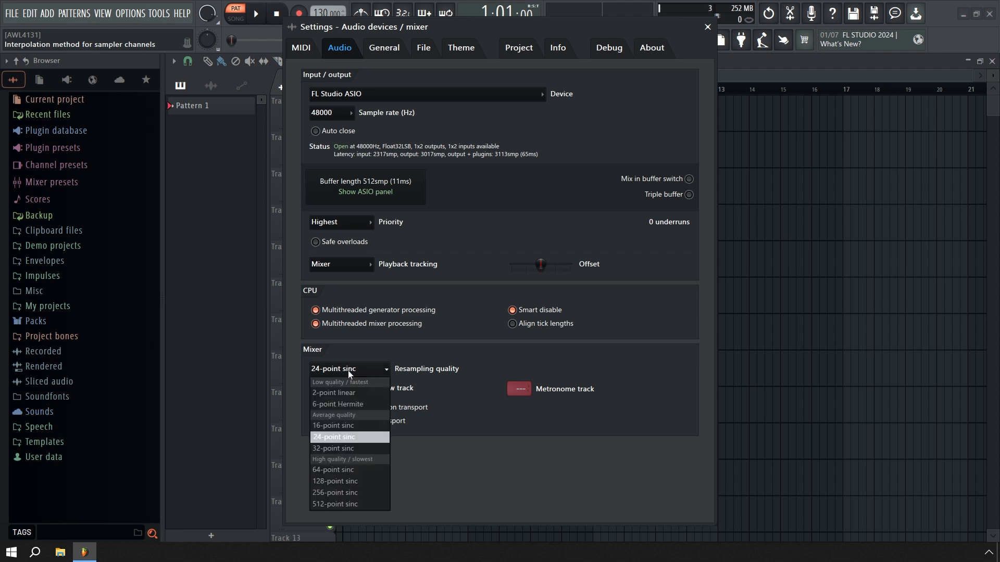
pyautogui.click(354, 448)
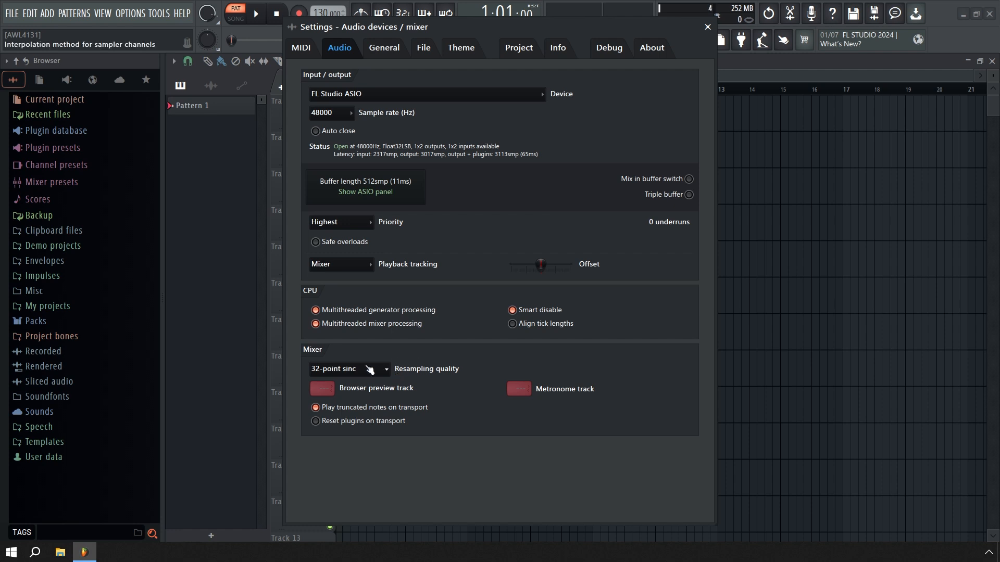
pyautogui.click(367, 369)
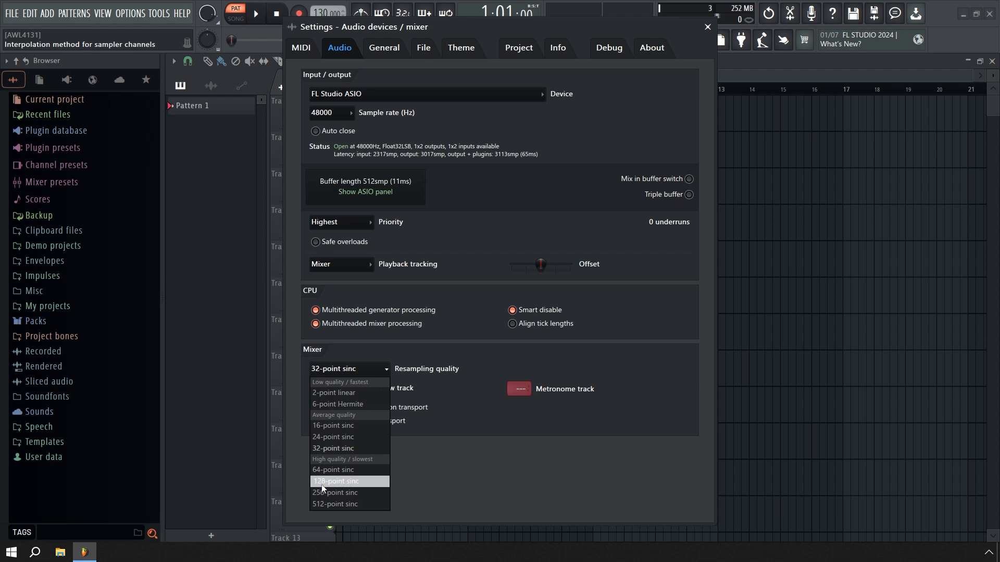
pyautogui.click(445, 376)
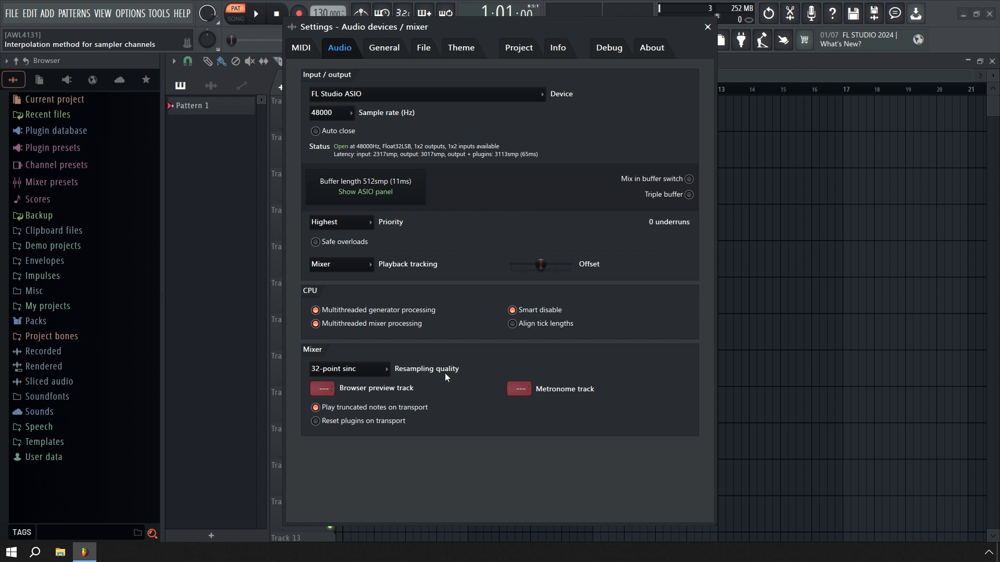
pyautogui.click(381, 371)
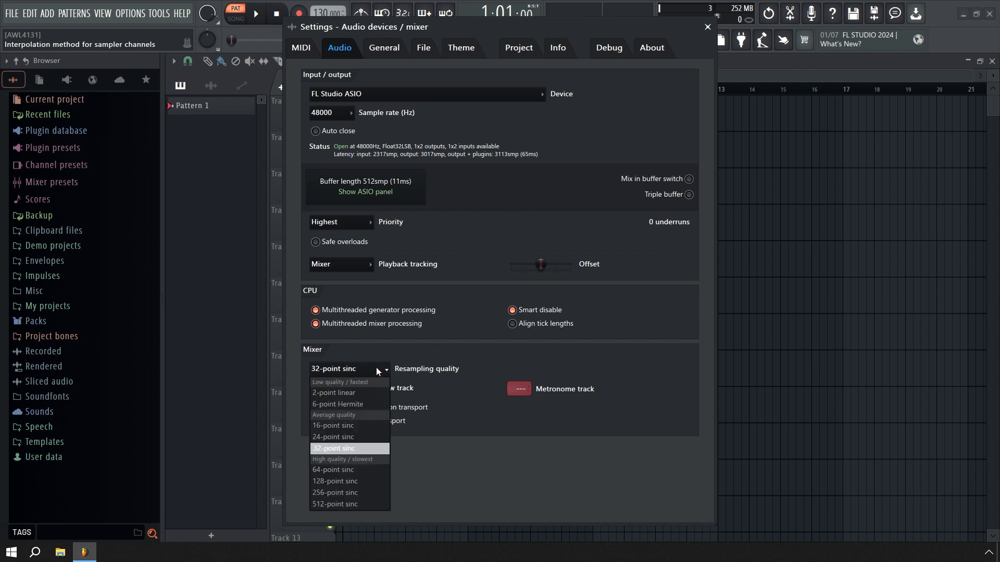
pyautogui.click(459, 378)
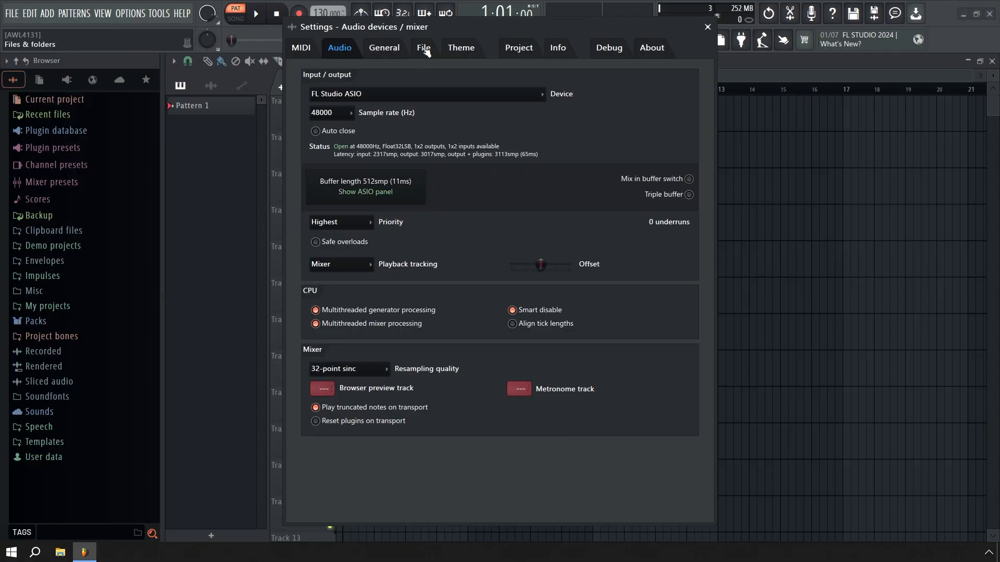
# Step: Add the Proyecto X folder from drive F: as the first browser extra search folder in the file settings
pyautogui.click(424, 47)
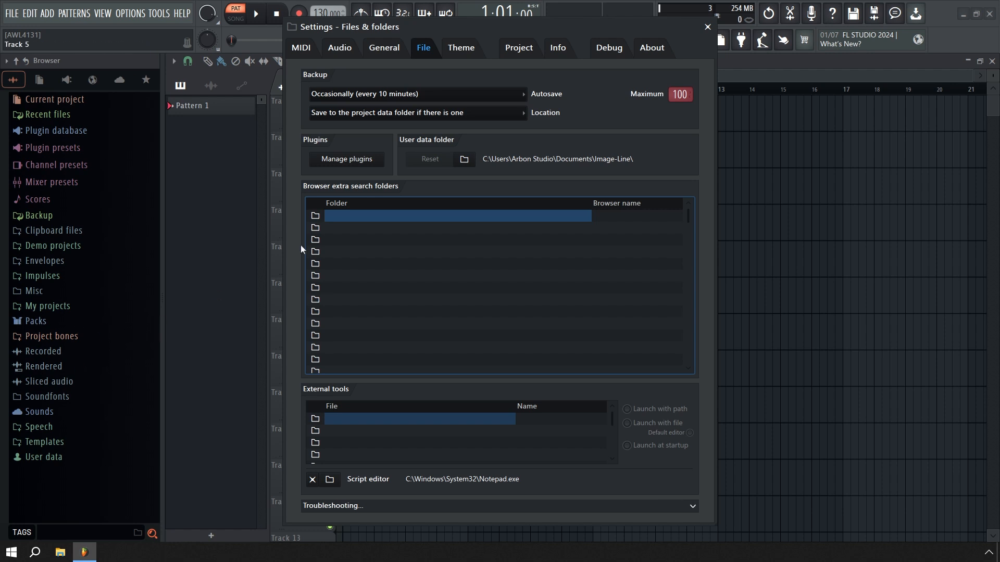
pyautogui.click(315, 217)
pyautogui.scroll(-3, 325, 230)
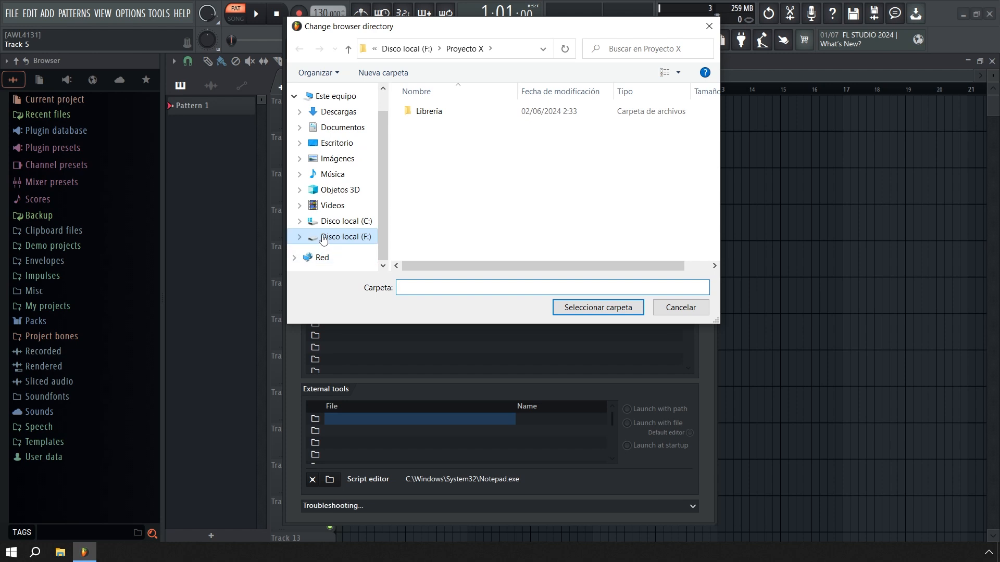
pyautogui.click(321, 238)
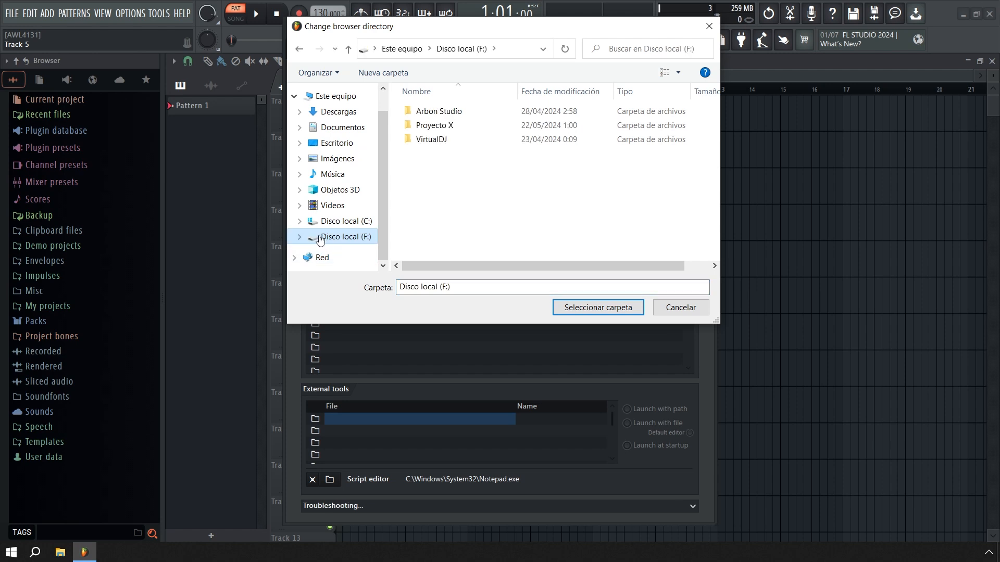
pyautogui.click(442, 128)
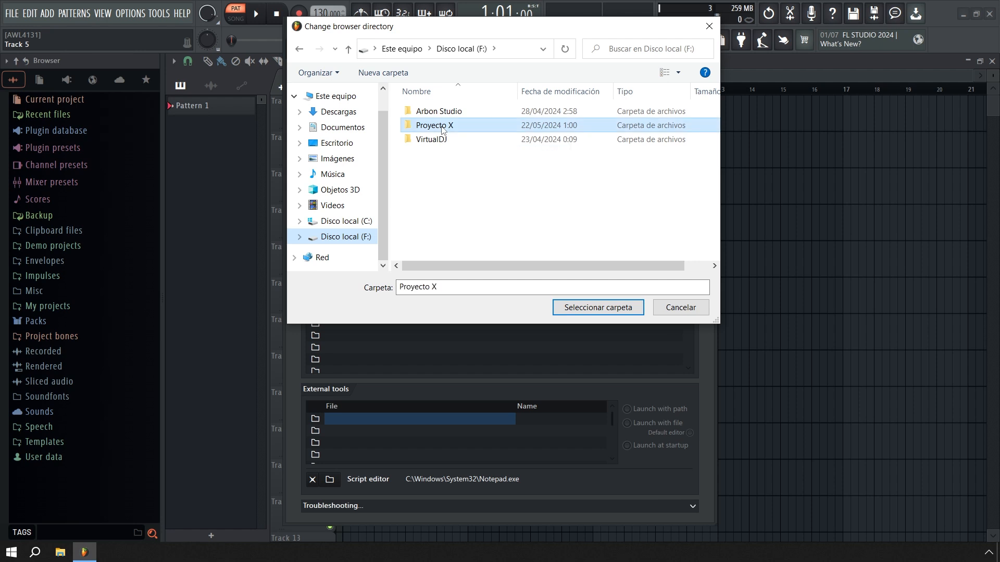
pyautogui.click(615, 312)
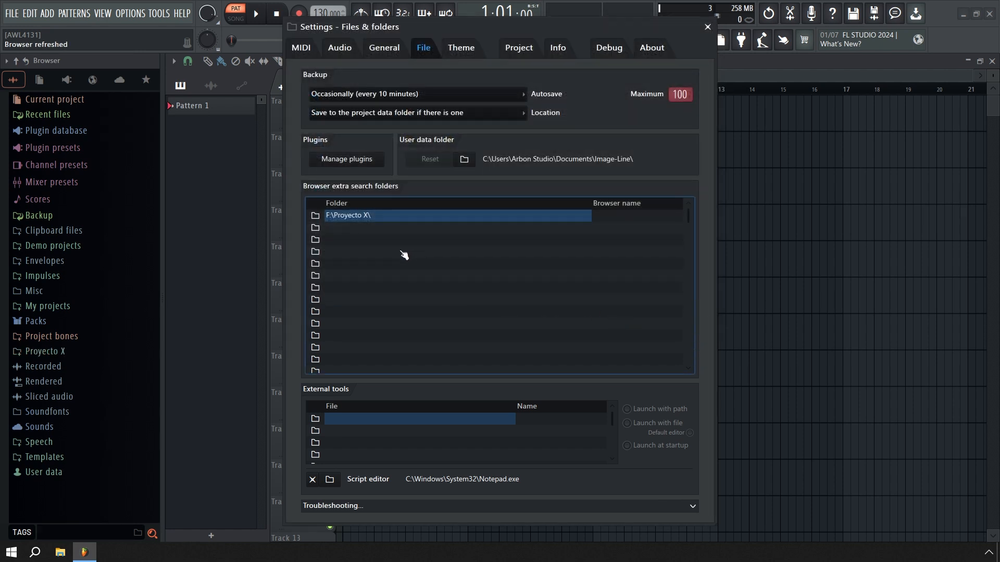
# Step: Expand Proyecto X and its Libreria folder in the browser and look through the Diginoiz sample folders
pyautogui.click(50, 356)
pyautogui.click(58, 367)
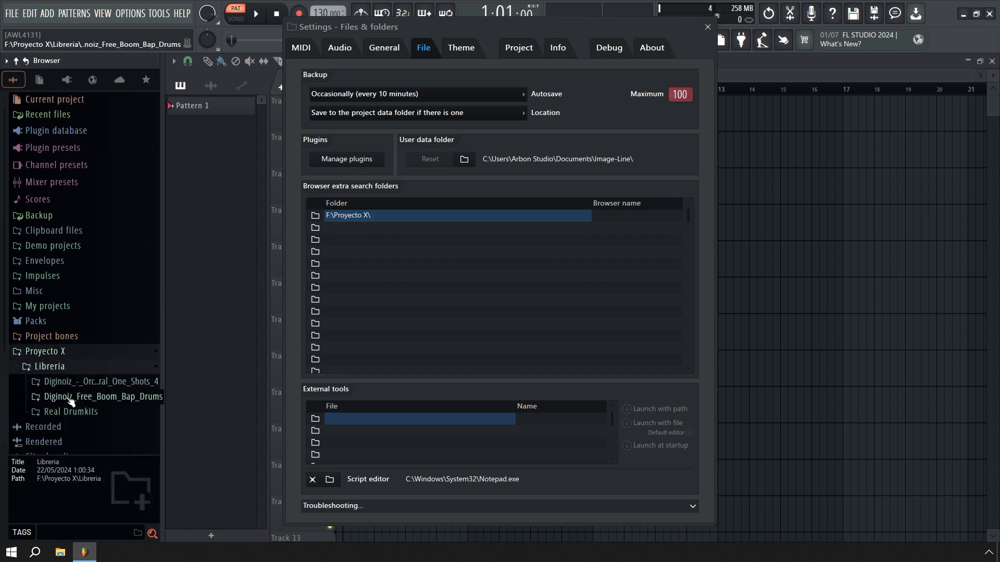
pyautogui.click(73, 381)
pyautogui.click(75, 300)
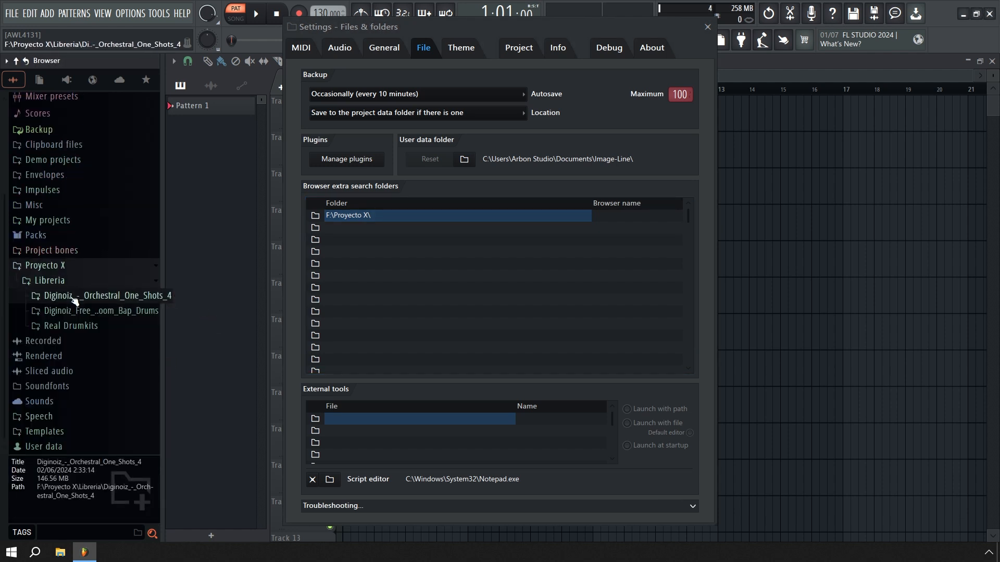
pyautogui.click(77, 312)
pyautogui.click(79, 311)
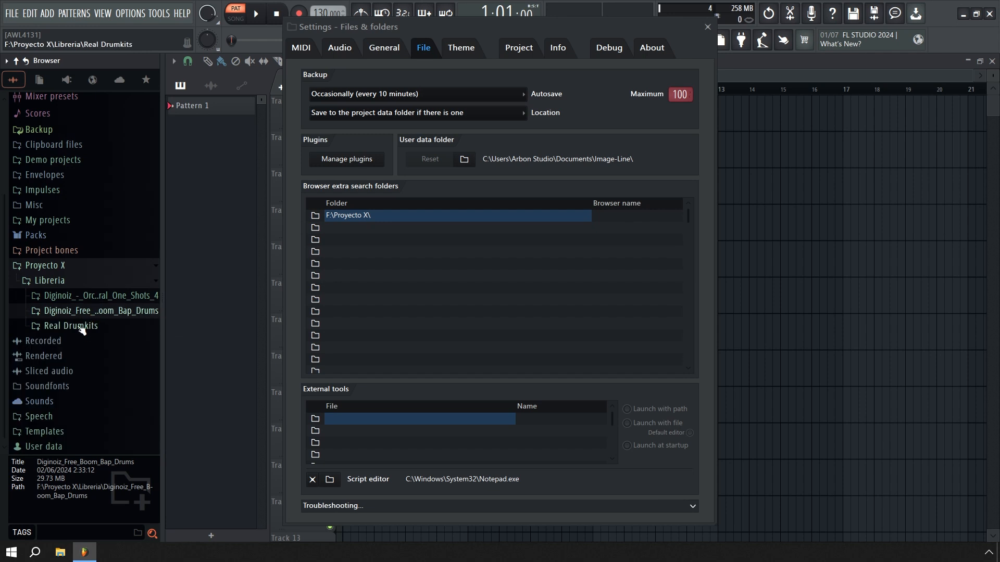
# Step: View the Real Drumkits folder details in the browser and collapse the Proyecto X folder tree
pyautogui.click(82, 328)
pyautogui.click(80, 97)
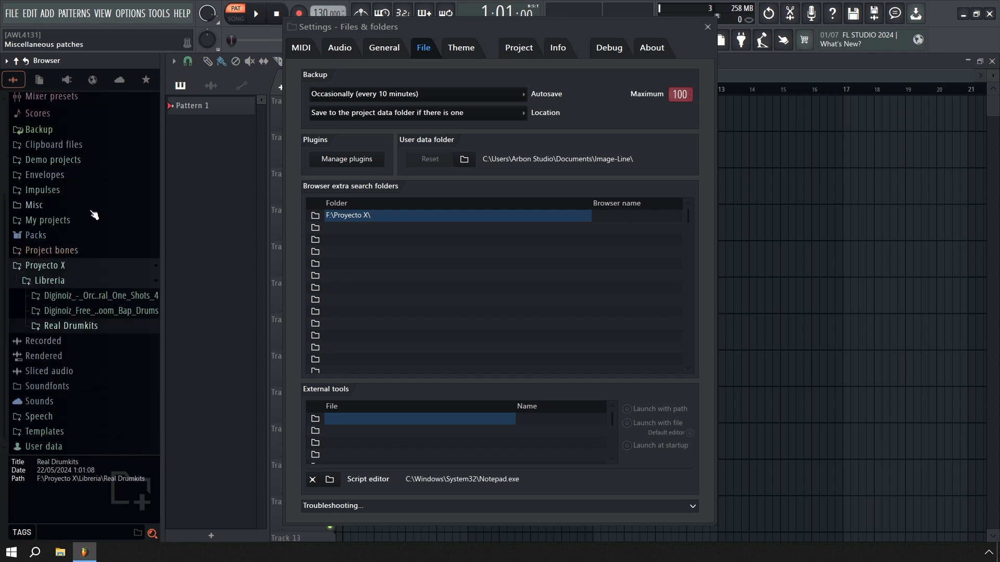
pyautogui.click(61, 281)
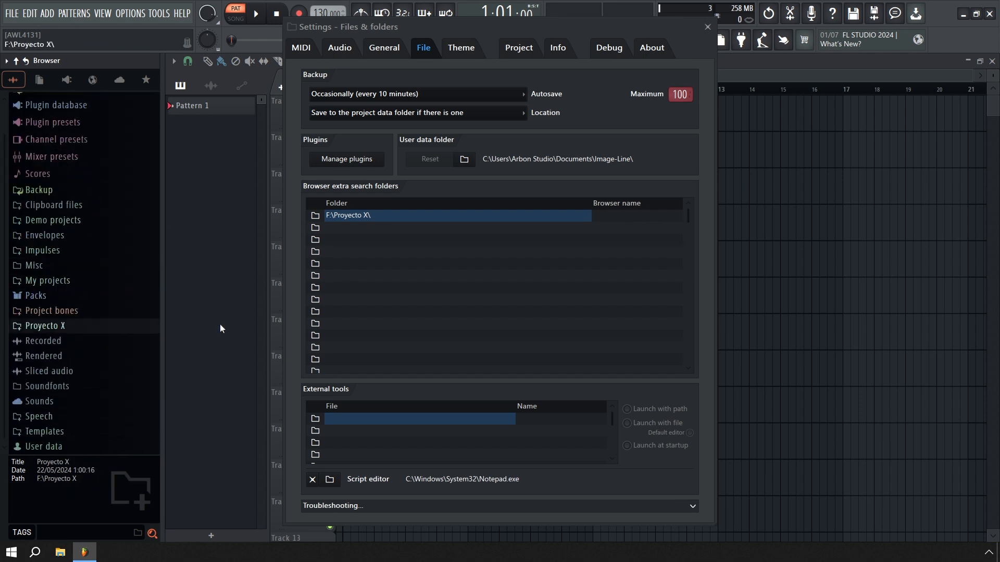
# Step: Clear the F:\Proyecto X\ entry from the browser extra search folders and close the settings window
pyautogui.rightClick(360, 215)
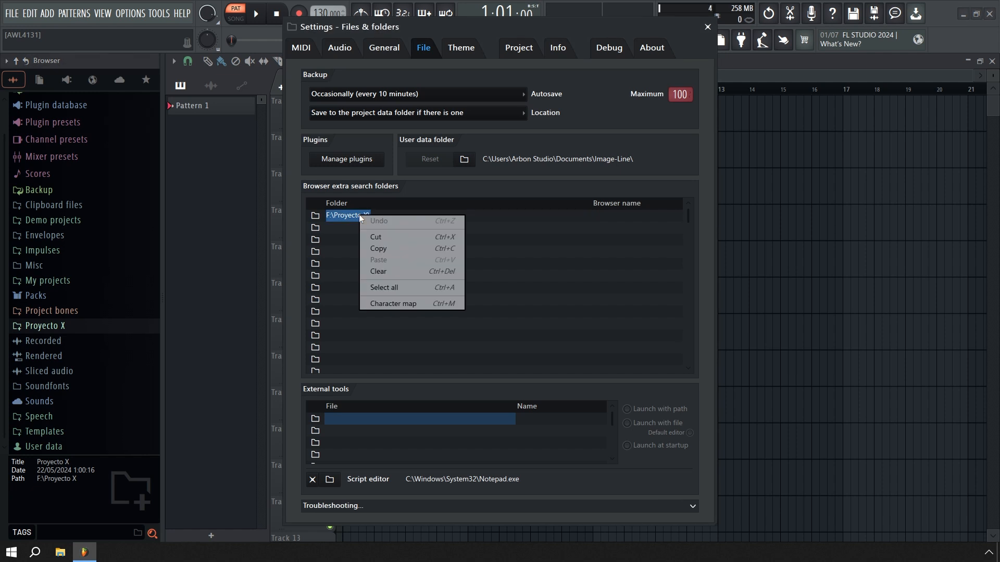
pyautogui.click(389, 271)
pyautogui.click(364, 240)
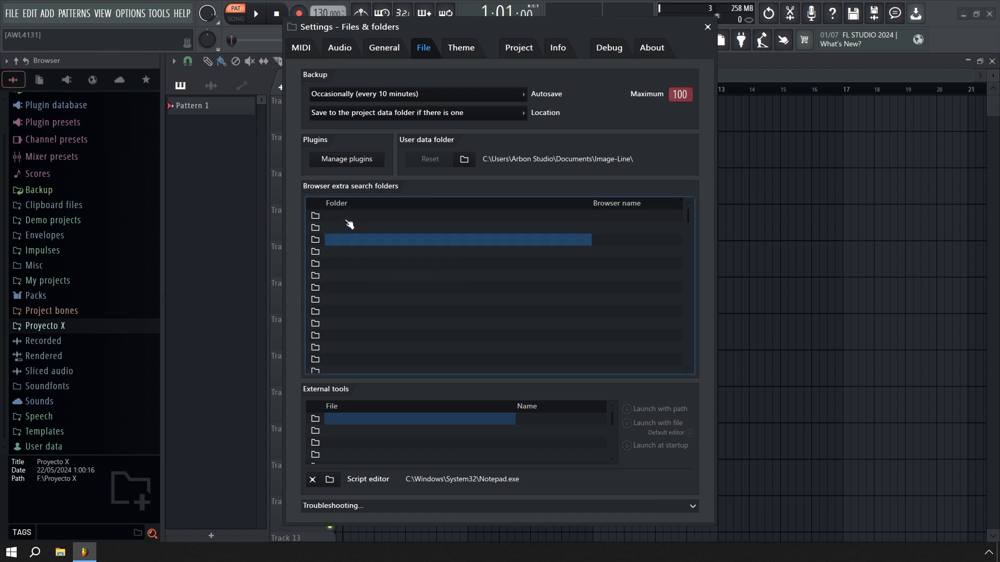
pyautogui.click(347, 220)
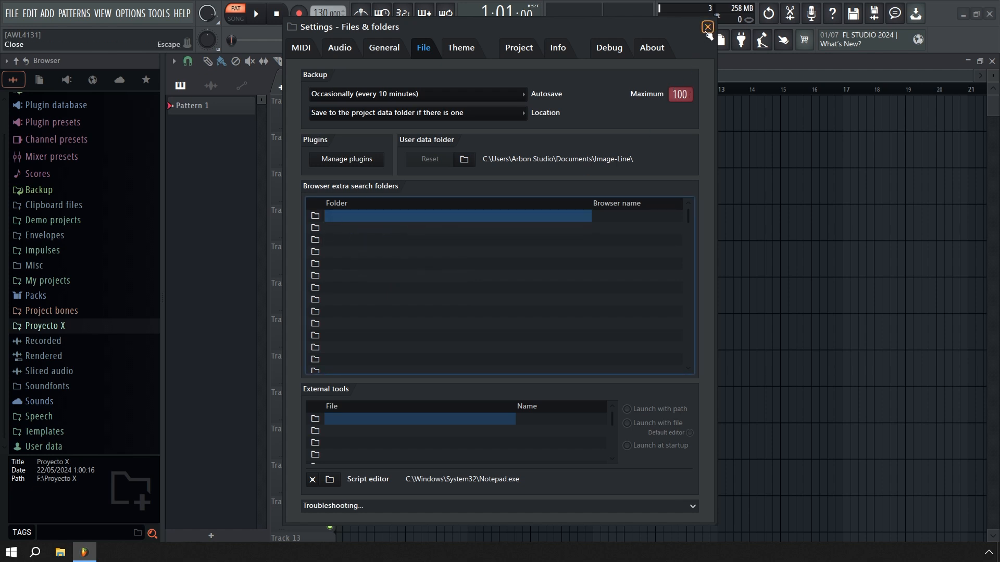
pyautogui.click(706, 29)
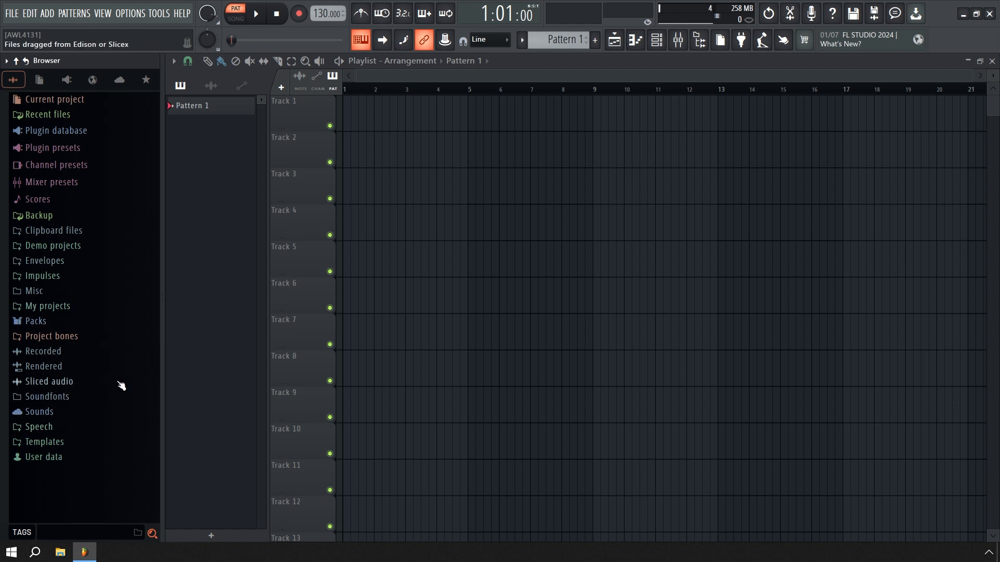
# Step: Reopen the file settings and add the Proyecto X folder from drive F: as a browser extra search folder
pyautogui.click(130, 13)
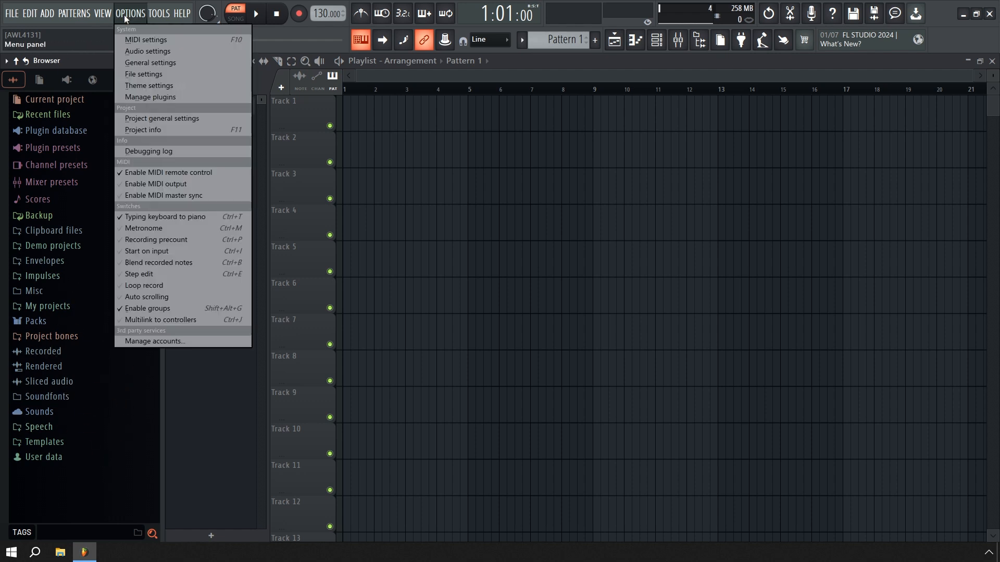
pyautogui.click(152, 71)
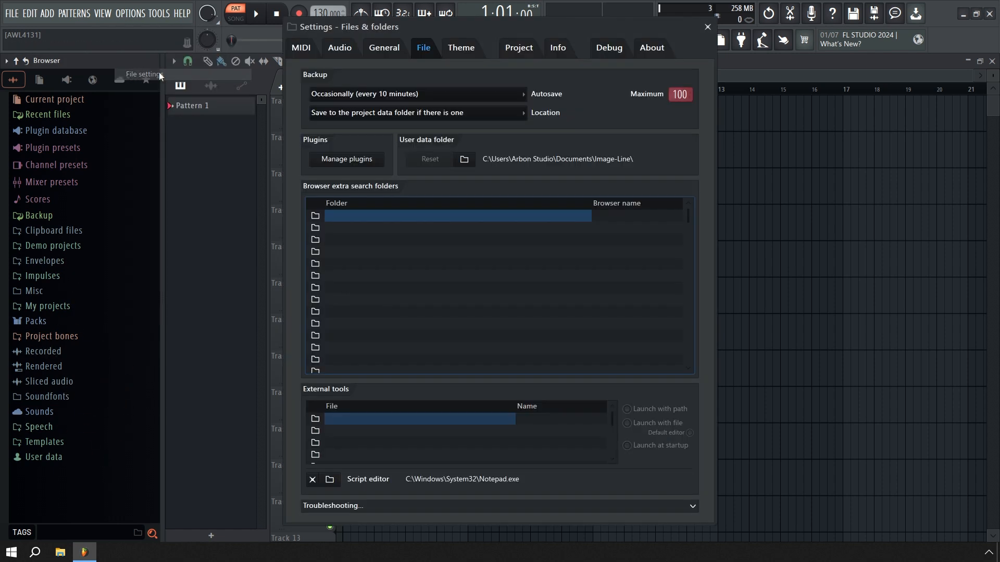
pyautogui.click(315, 227)
pyautogui.click(343, 263)
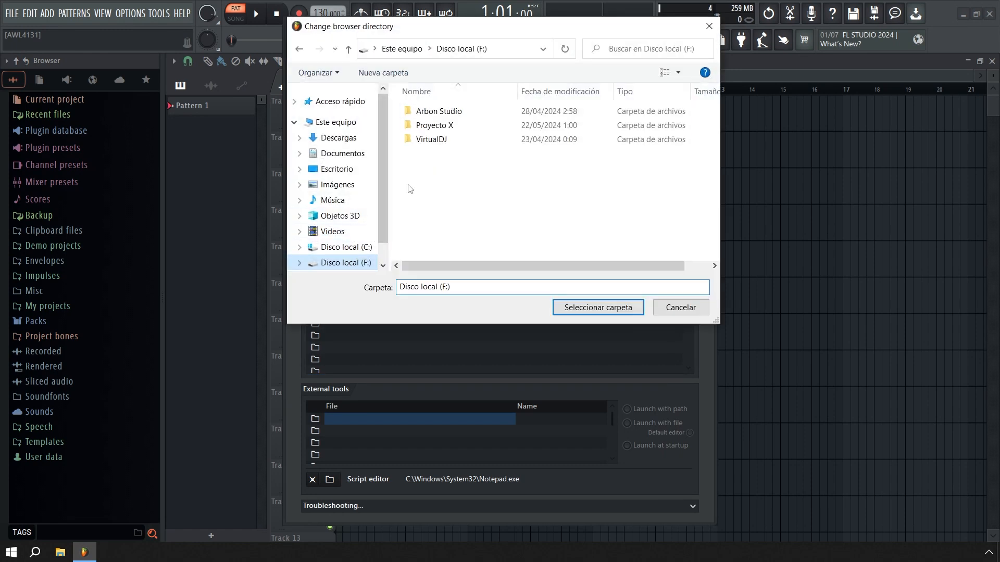
pyautogui.click(434, 126)
pyautogui.click(598, 307)
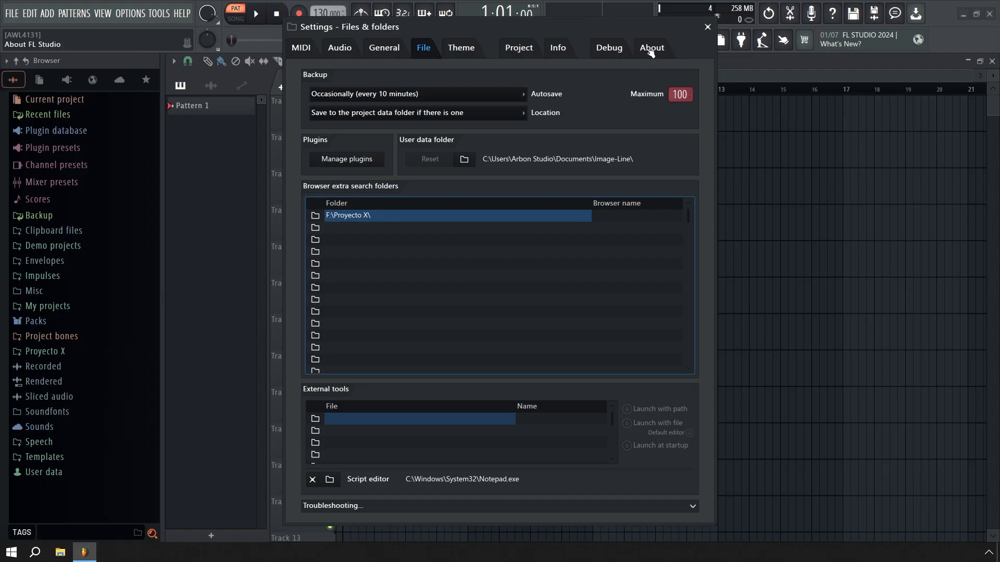
# Step: Show the About page of the settings to check the program's edition and registration information
pyautogui.click(651, 49)
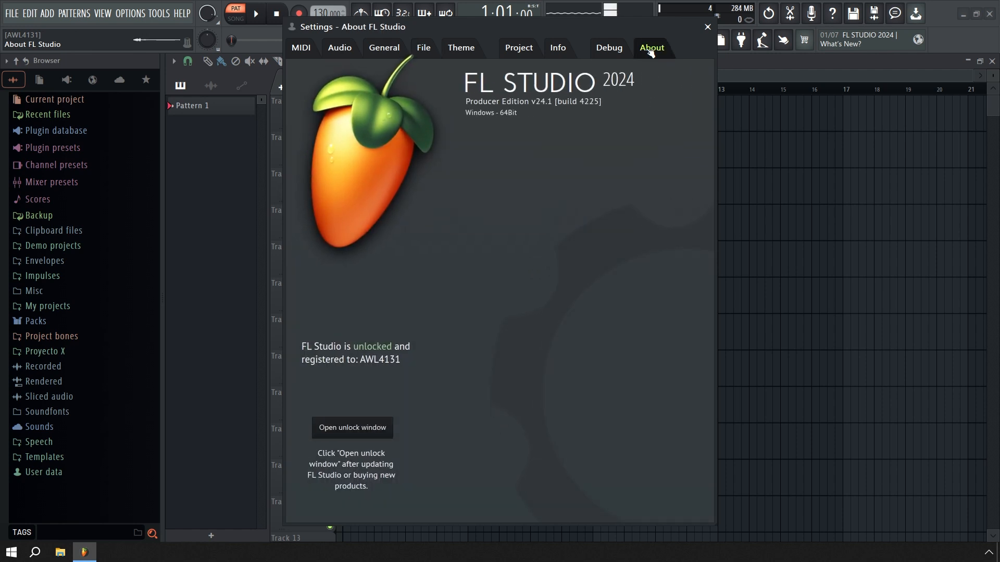